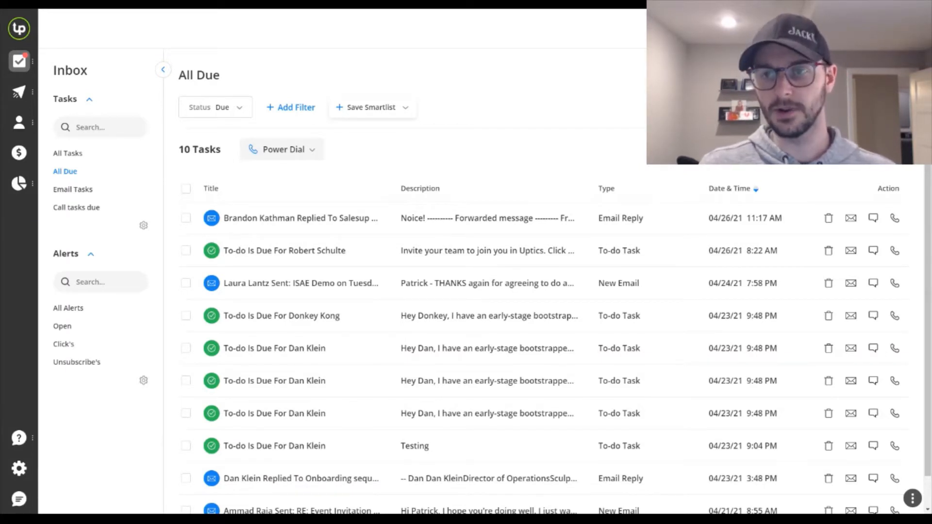
{"action": "left_click", "coordinate": [747, 28]}
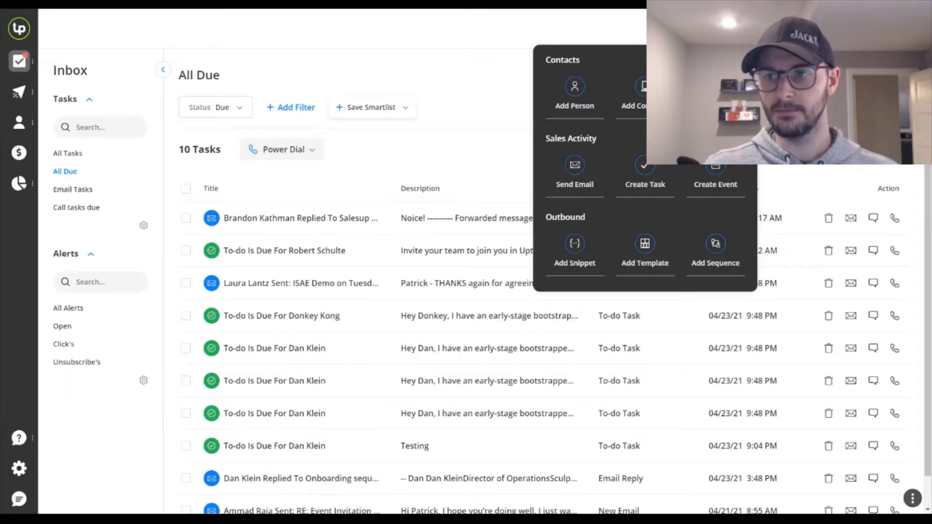
{"action": "mouse_move", "coordinate": [21, 120]}
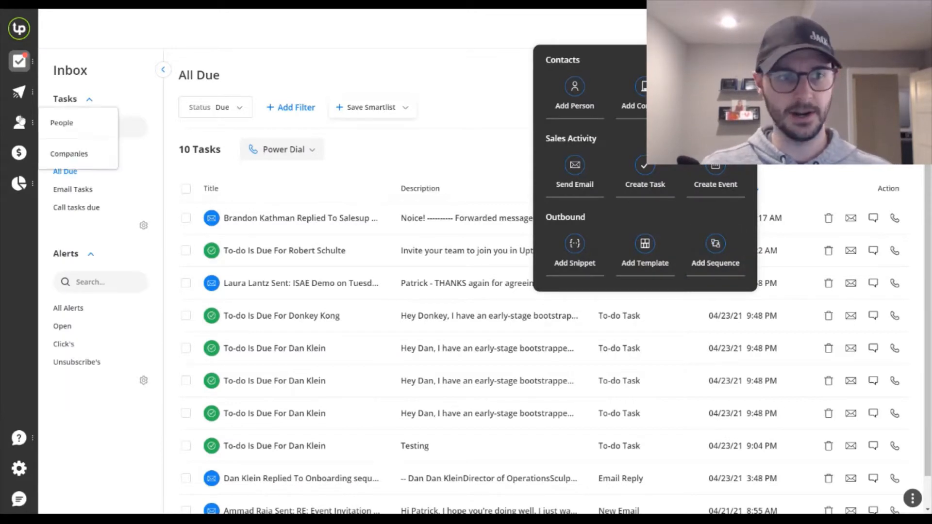
{"action": "mouse_move", "coordinate": [20, 94]}
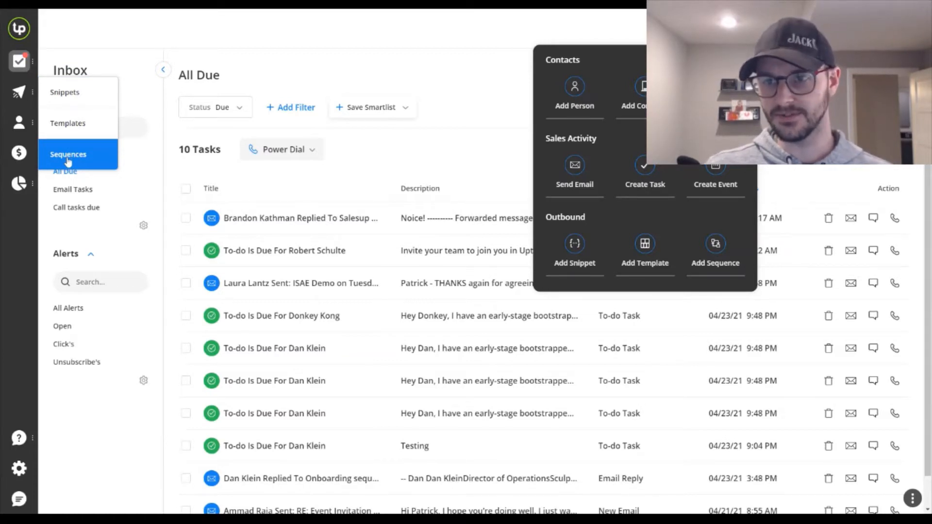
{"action": "left_click", "coordinate": [441, 139]}
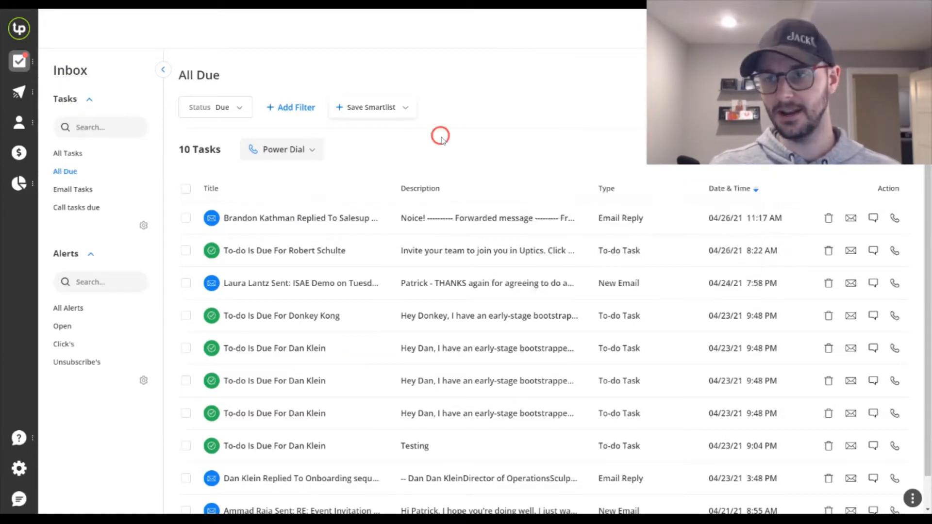
- Open the contact record from the first email reply task and bring up its sequence enrollment form
{"action": "left_click", "coordinate": [299, 225]}
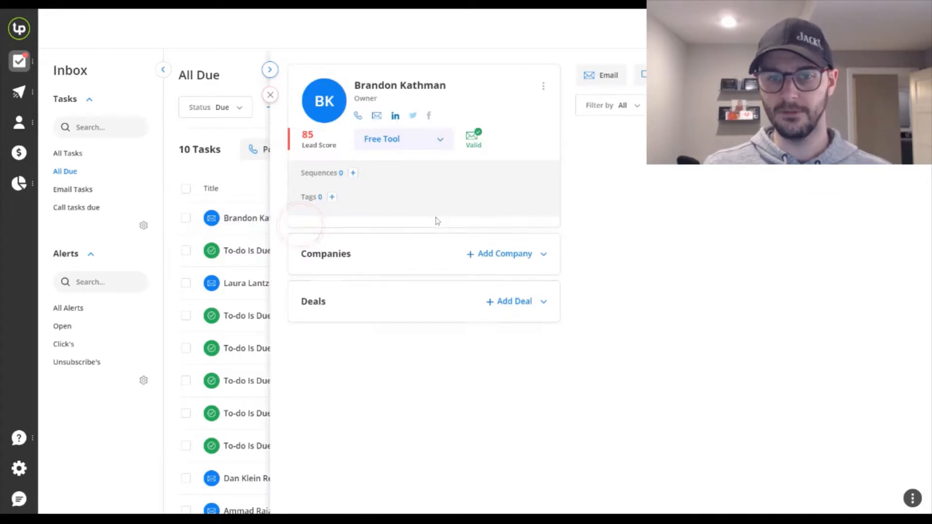
{"action": "left_click", "coordinate": [353, 175]}
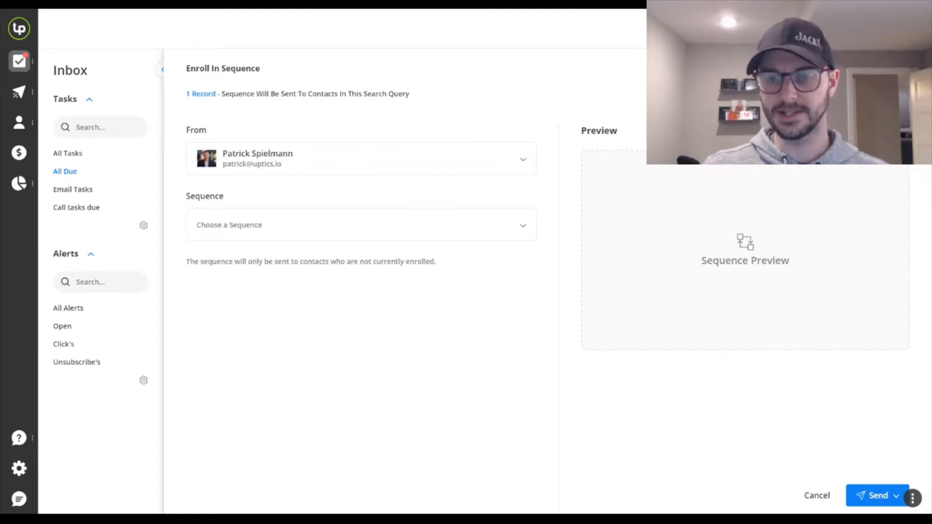
- Start a new blank sequence and add the "Reference a new role." email template as its first step
{"action": "left_click", "coordinate": [714, 267]}
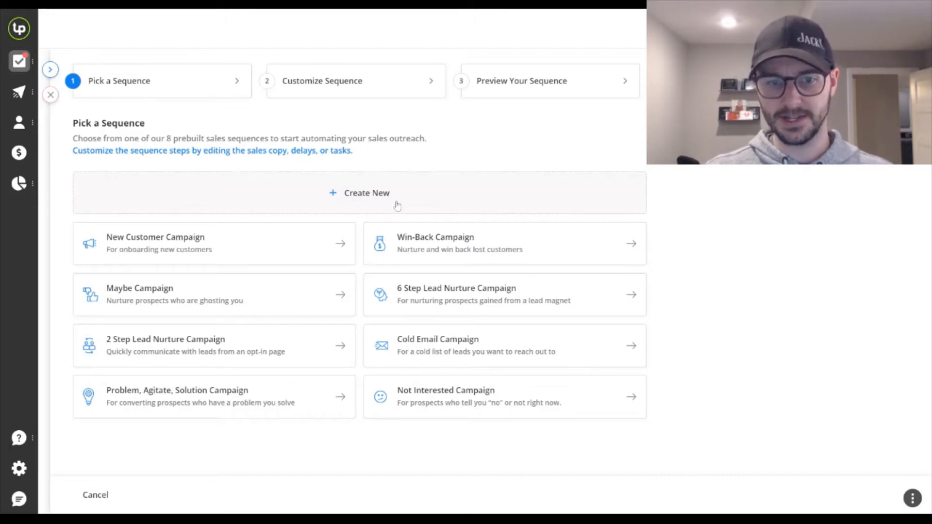
{"action": "left_click", "coordinate": [368, 199]}
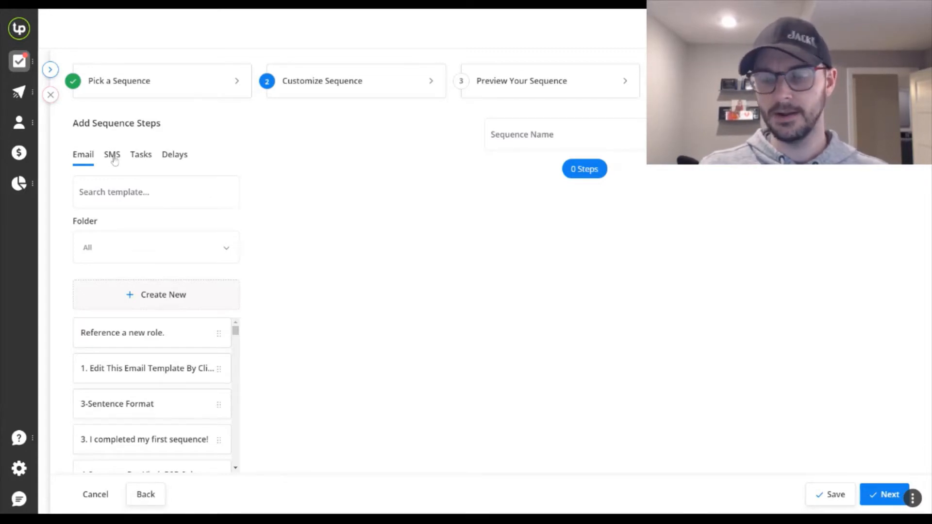
{"action": "left_click", "coordinate": [143, 156]}
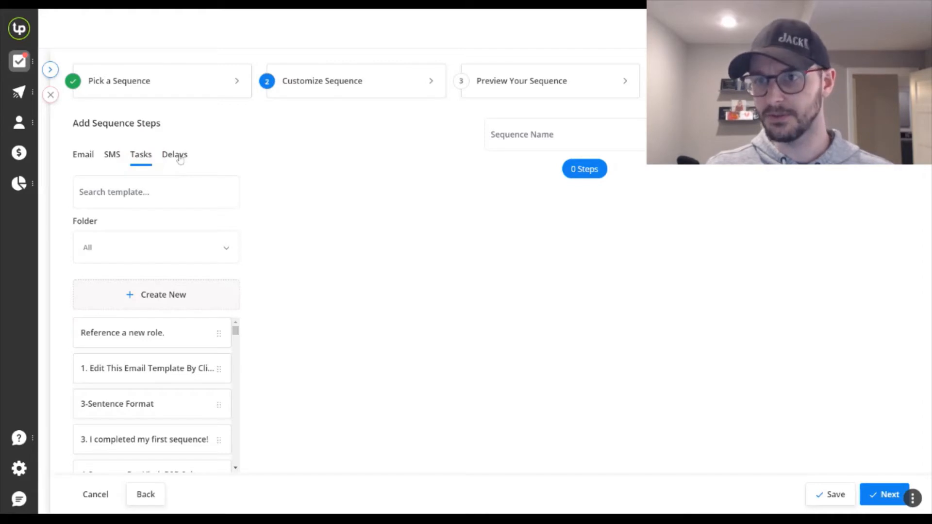
{"action": "left_click", "coordinate": [88, 158]}
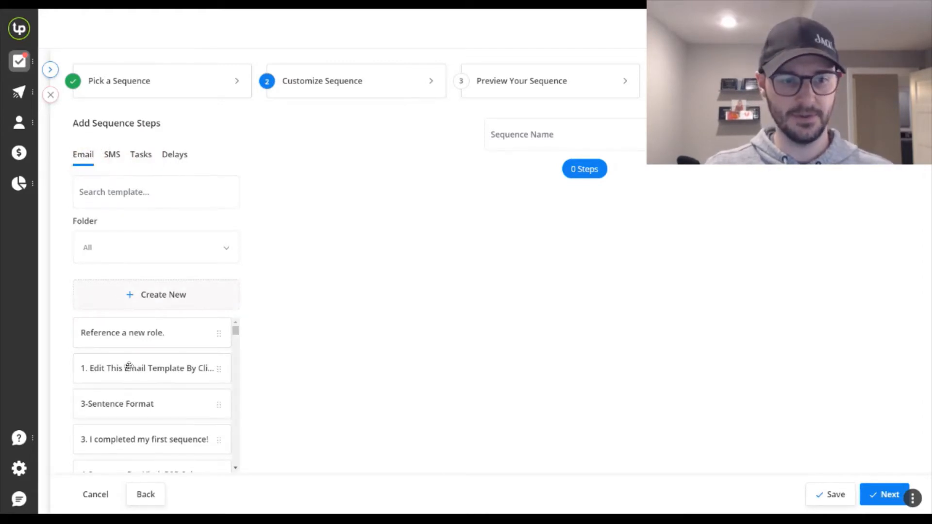
{"action": "left_click_drag", "start_coordinate": [152, 330], "coordinate": [502, 263]}
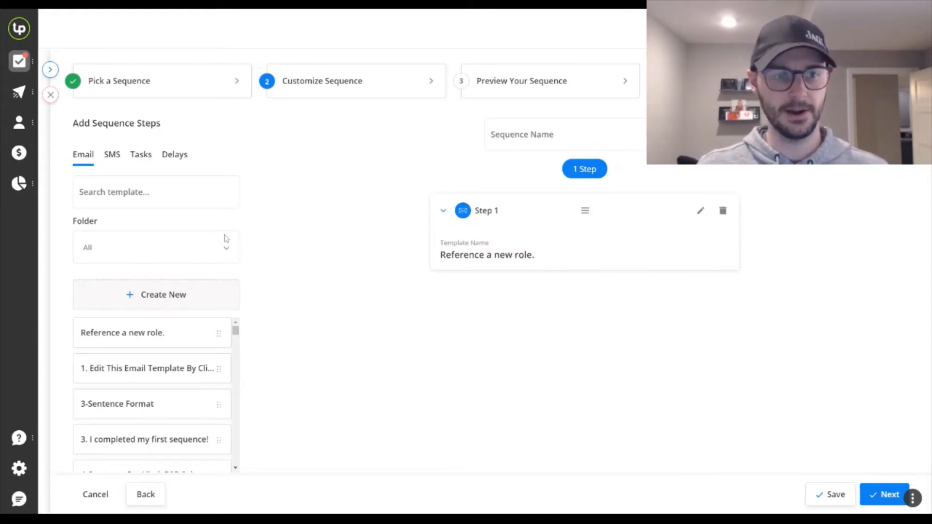
- Browse the email template folders and search the email templates for "cold"
{"action": "left_click", "coordinate": [136, 259]}
{"action": "scroll", "coordinate": [146, 337], "scroll_direction": "down", "scroll_amount": 4}
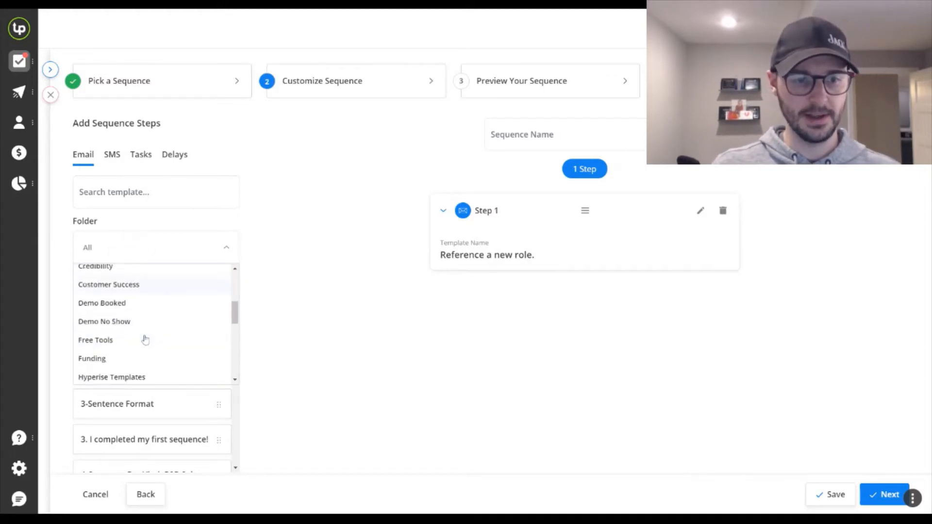
{"action": "scroll", "coordinate": [144, 340], "scroll_direction": "down", "scroll_amount": 10}
{"action": "scroll", "coordinate": [144, 339], "scroll_direction": "up", "scroll_amount": 14}
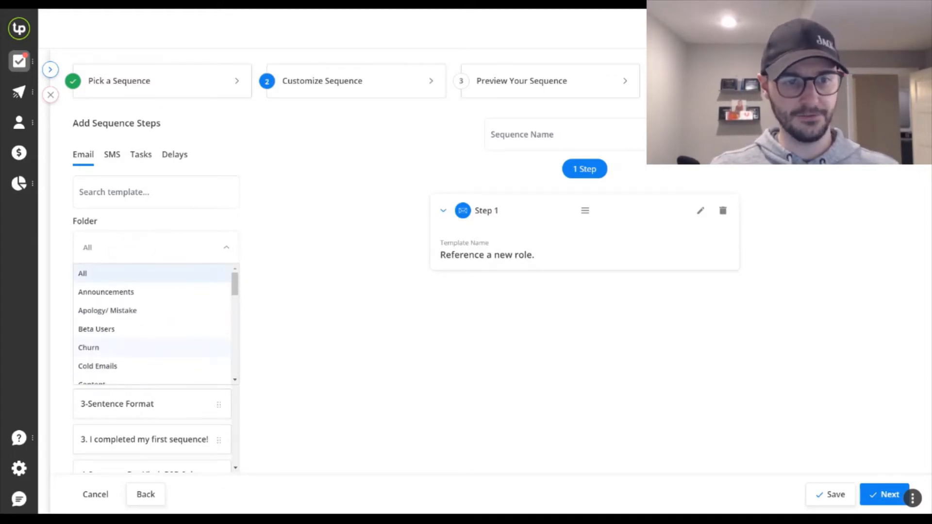
{"action": "left_click", "coordinate": [156, 190]}
{"action": "type", "text": "cold"}
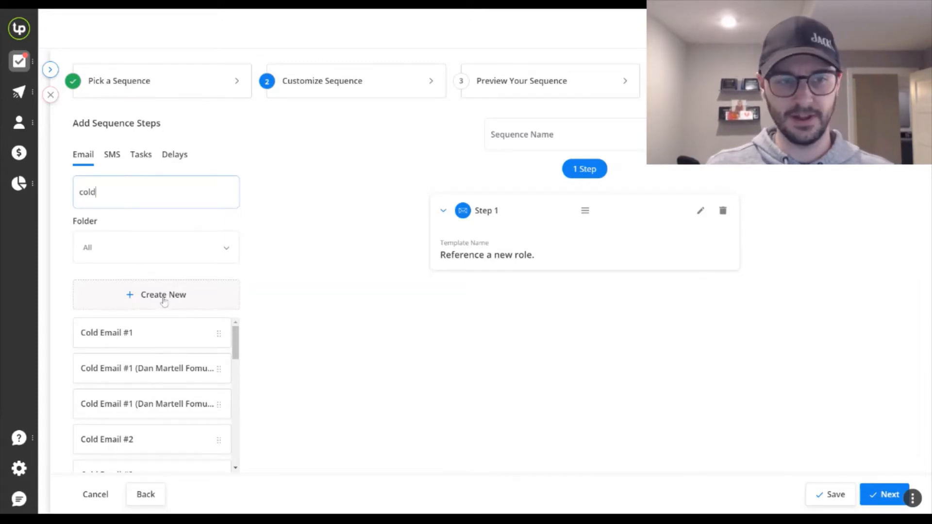
- Look through the SMS, task and delay options available as sequence steps
{"action": "left_click", "coordinate": [112, 154]}
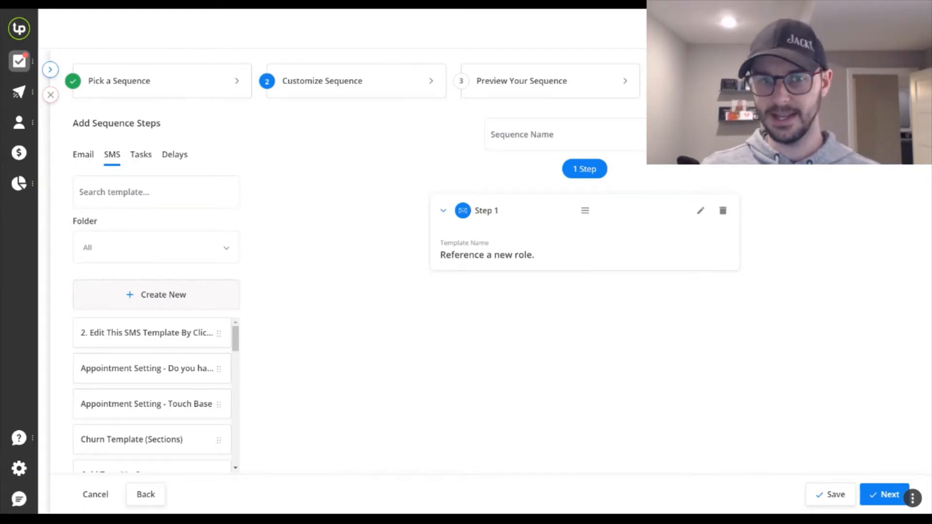
{"action": "left_click", "coordinate": [141, 154]}
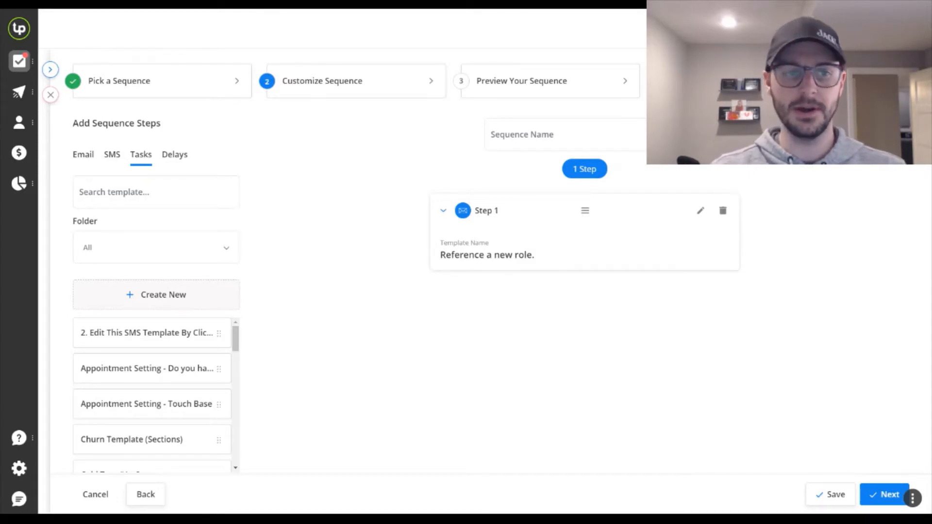
{"action": "left_click", "coordinate": [185, 154]}
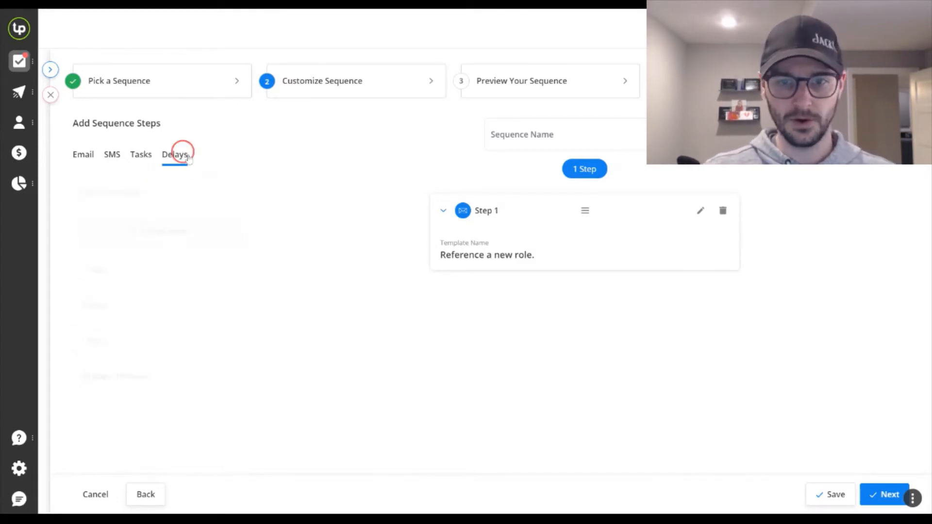
- Open the email template of step 1 for editing, review its contents and close it without changes
{"action": "left_click", "coordinate": [499, 256]}
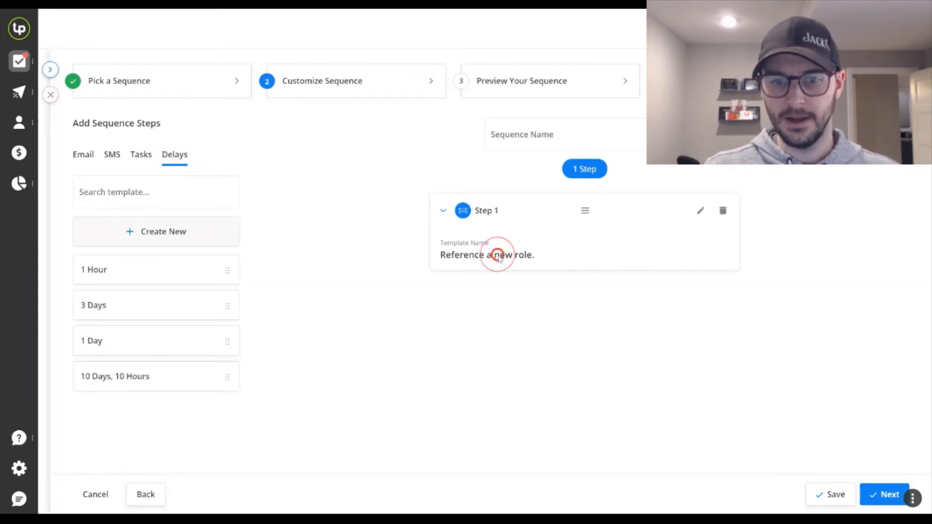
{"action": "left_click", "coordinate": [701, 211]}
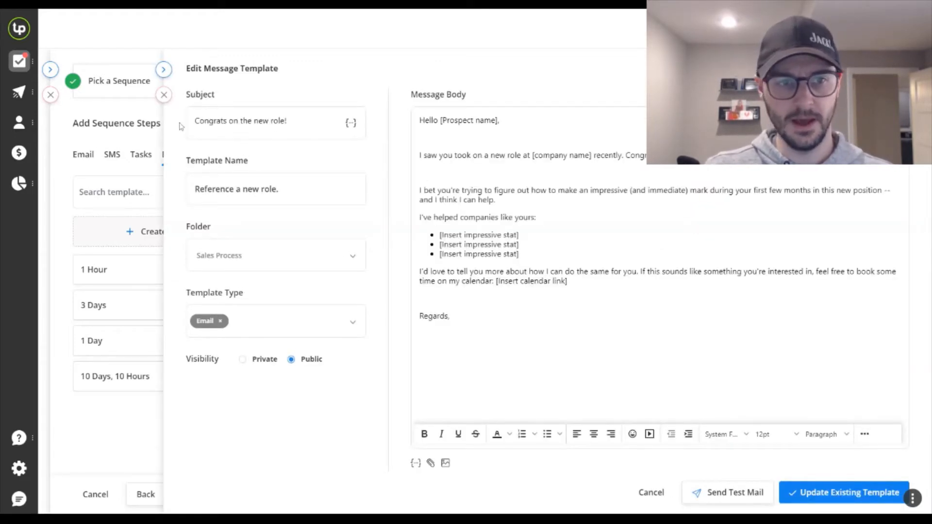
{"action": "left_click", "coordinate": [165, 95]}
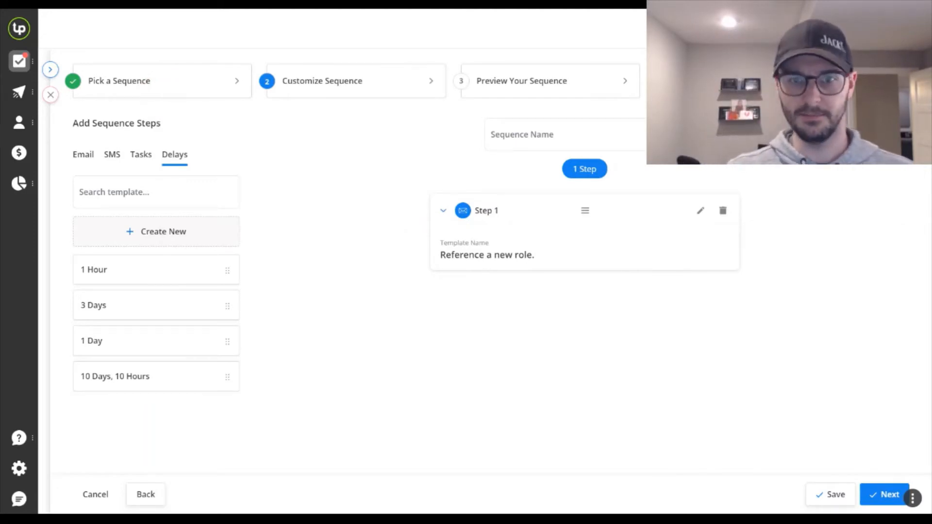
- Advance to the sequence settings and review the daily enrollment limit and the sender options
{"action": "left_click", "coordinate": [867, 503]}
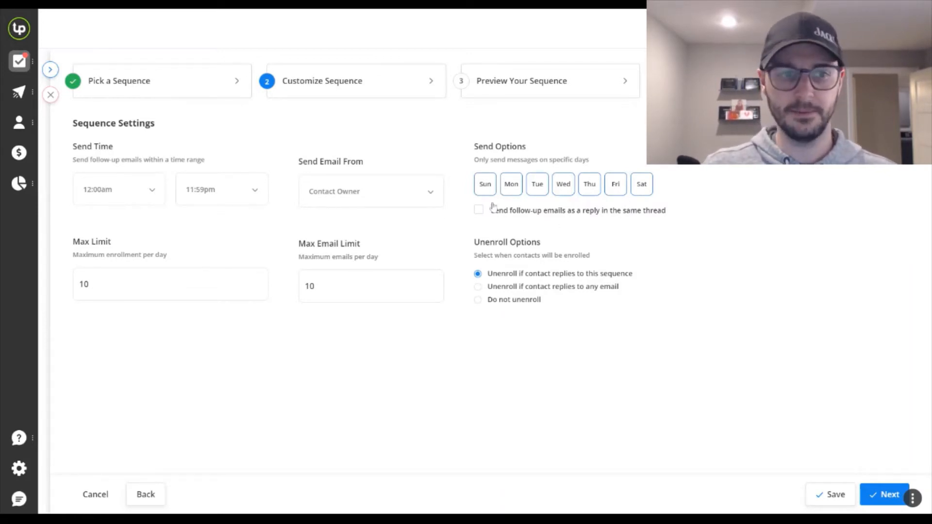
{"action": "left_click_drag", "start_coordinate": [90, 284], "coordinate": [60, 283]}
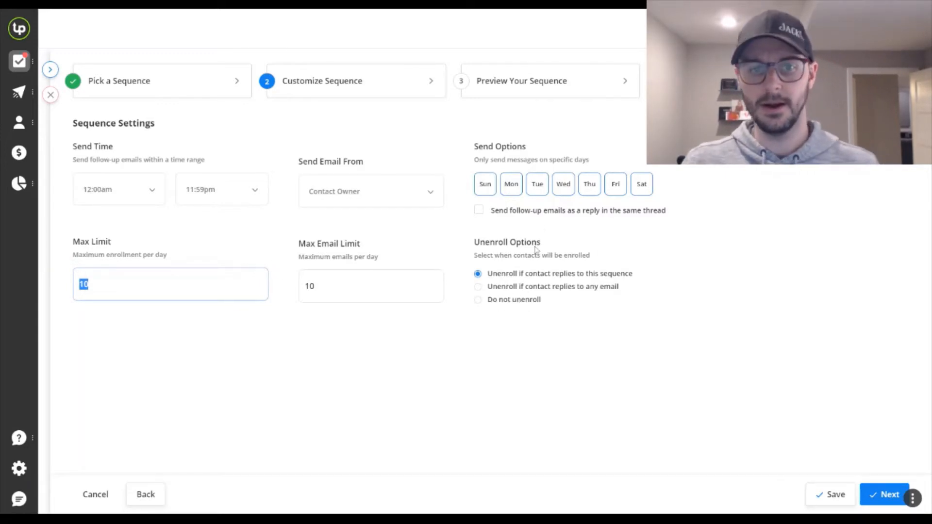
{"action": "left_click", "coordinate": [400, 194]}
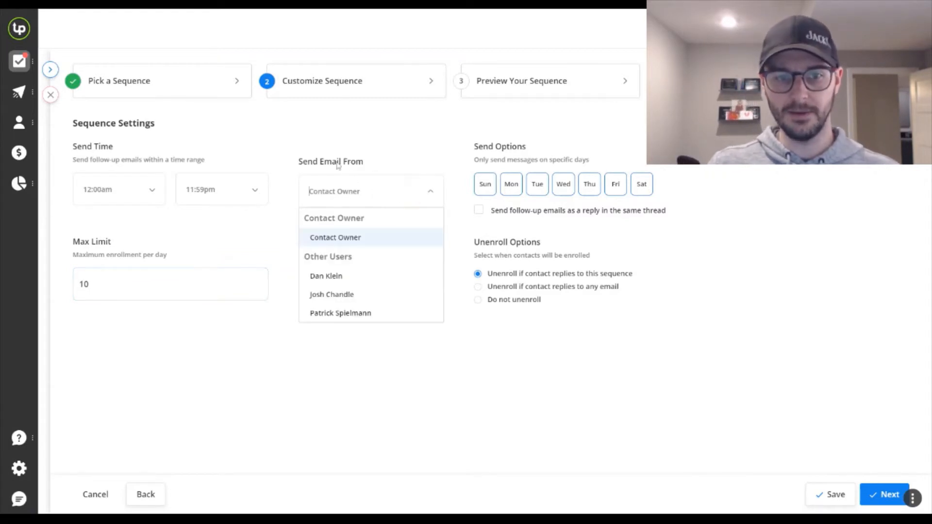
{"action": "left_click", "coordinate": [396, 200]}
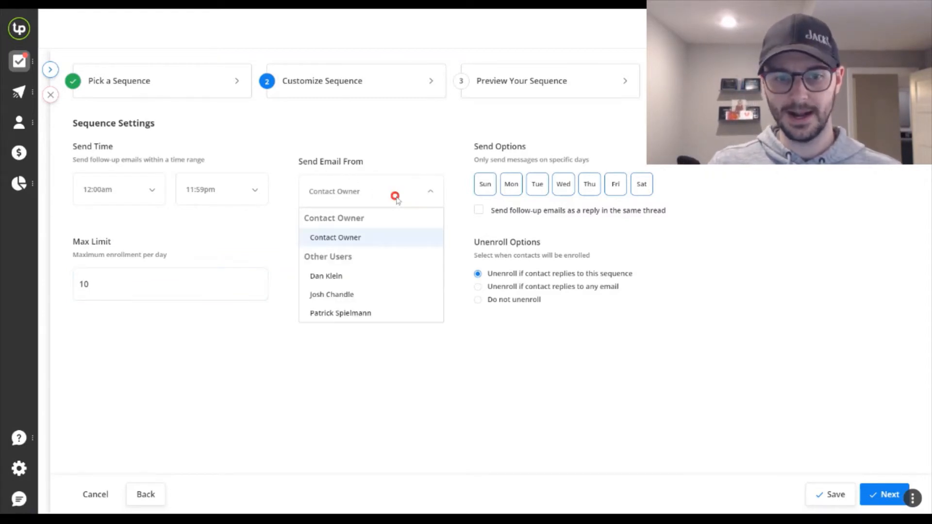
{"action": "left_click", "coordinate": [431, 192]}
- Advance to adding contacts and set the Apollo Leads smartlist for auto enrollment
{"action": "left_click", "coordinate": [884, 499]}
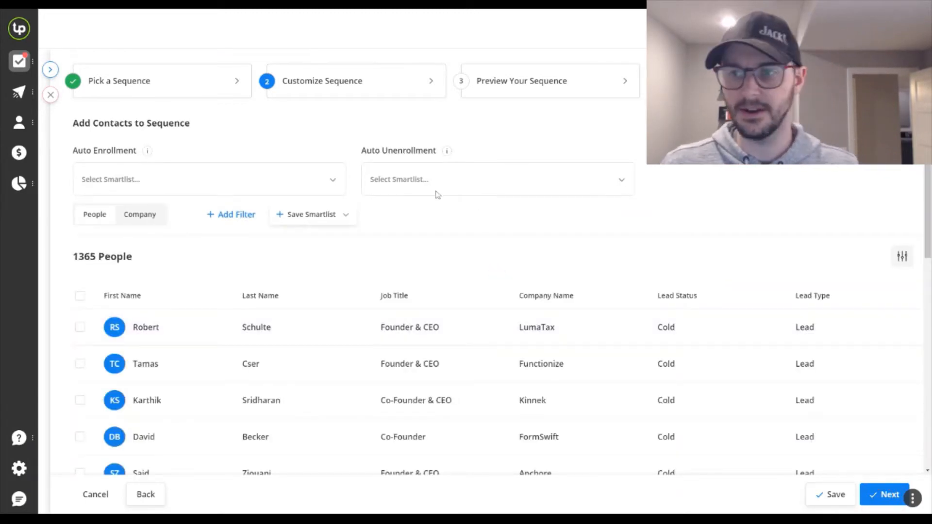
{"action": "left_click", "coordinate": [200, 179]}
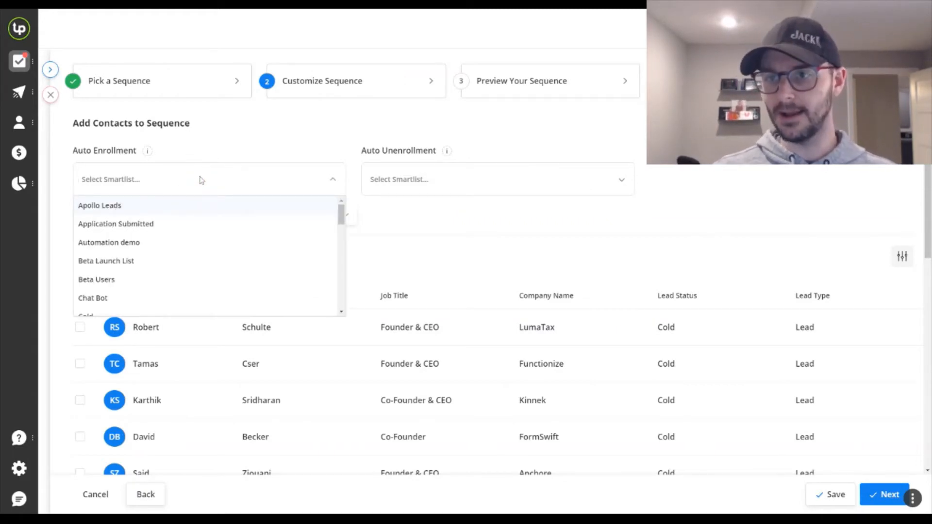
{"action": "left_click", "coordinate": [181, 208]}
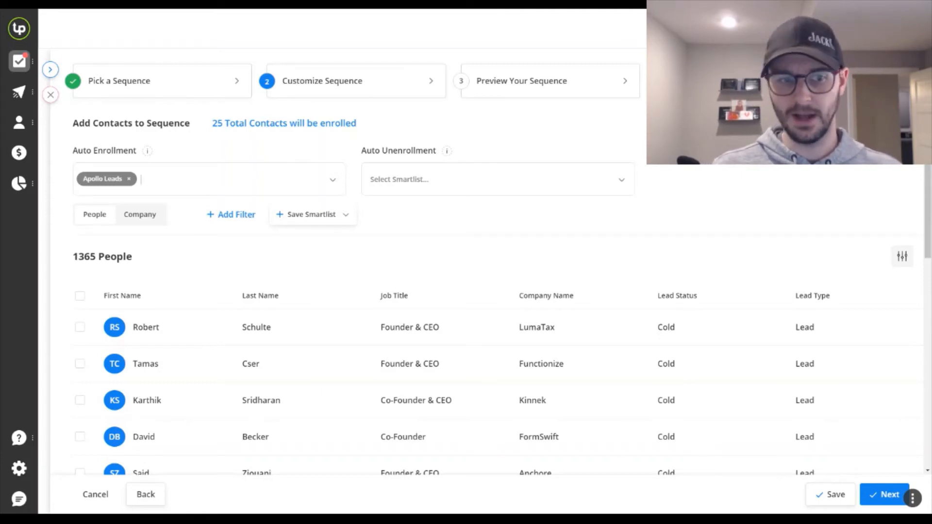
- Look over the smartlists offered for auto unenrollment and the list of people below
{"action": "left_click", "coordinate": [423, 185]}
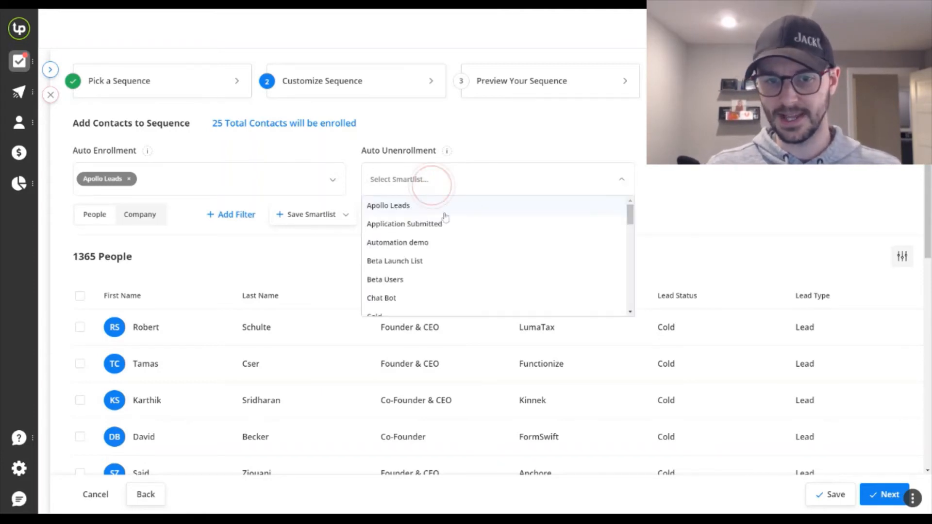
{"action": "left_click", "coordinate": [694, 179]}
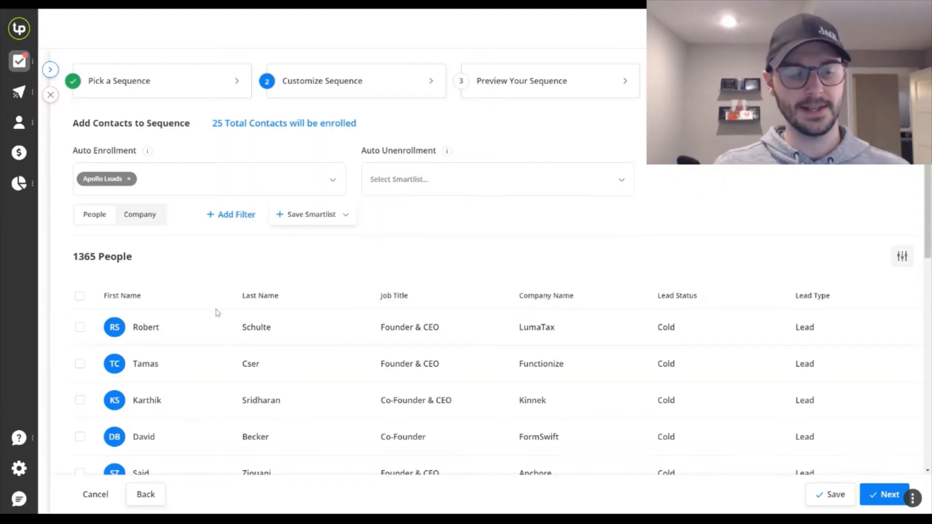
{"action": "scroll", "coordinate": [194, 330], "scroll_direction": "down", "scroll_amount": 2}
{"action": "scroll", "coordinate": [204, 349], "scroll_direction": "up", "scroll_amount": 2}
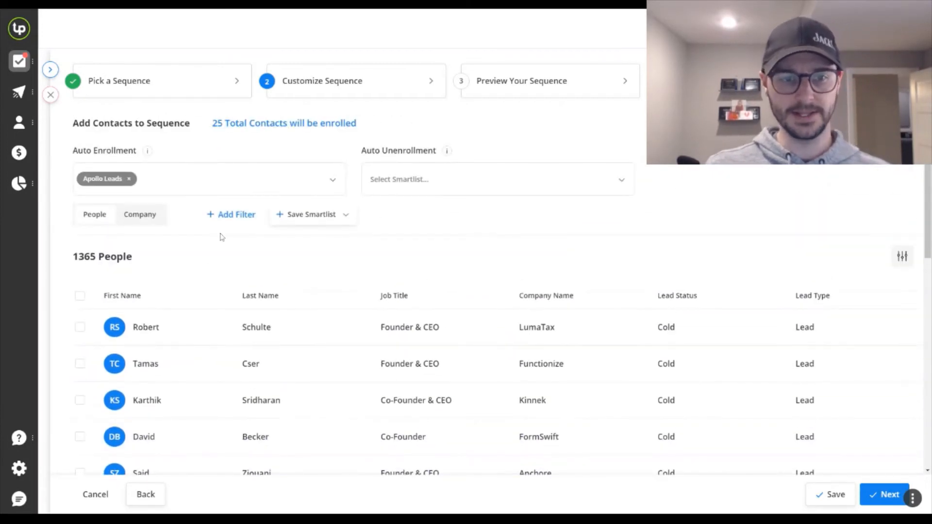
- Filter the people list to contacts whose Lead Status is Cold
{"action": "left_click", "coordinate": [229, 215]}
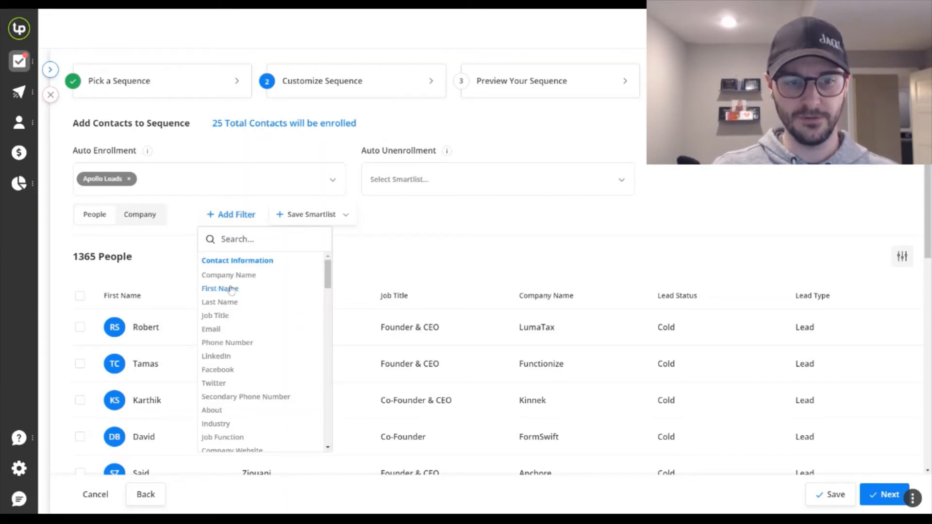
{"action": "scroll", "coordinate": [233, 349], "scroll_direction": "down", "scroll_amount": 5}
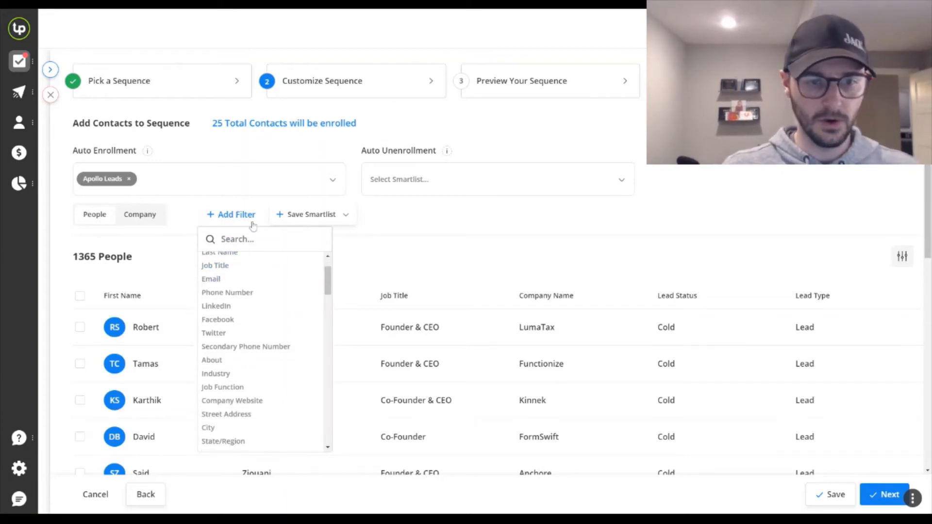
{"action": "left_click", "coordinate": [246, 238]}
{"action": "type", "text": "stat"}
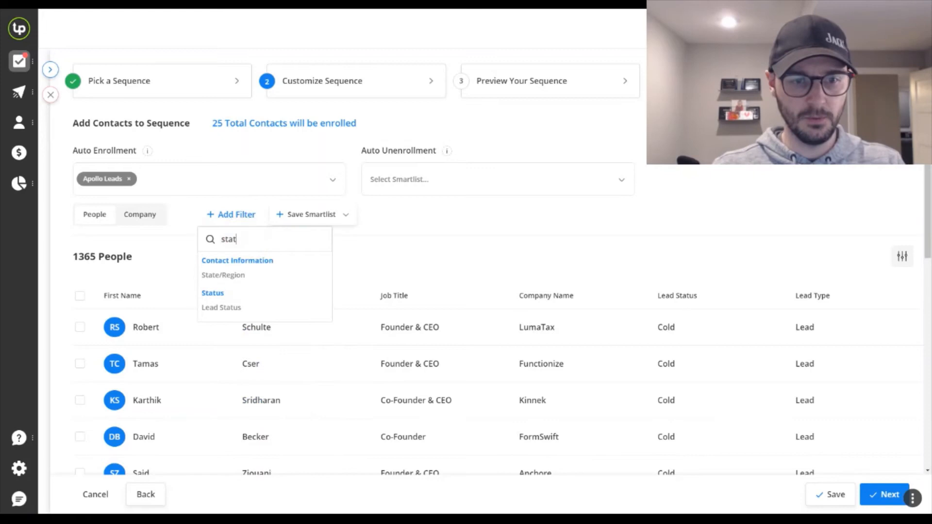
{"action": "left_click", "coordinate": [217, 306]}
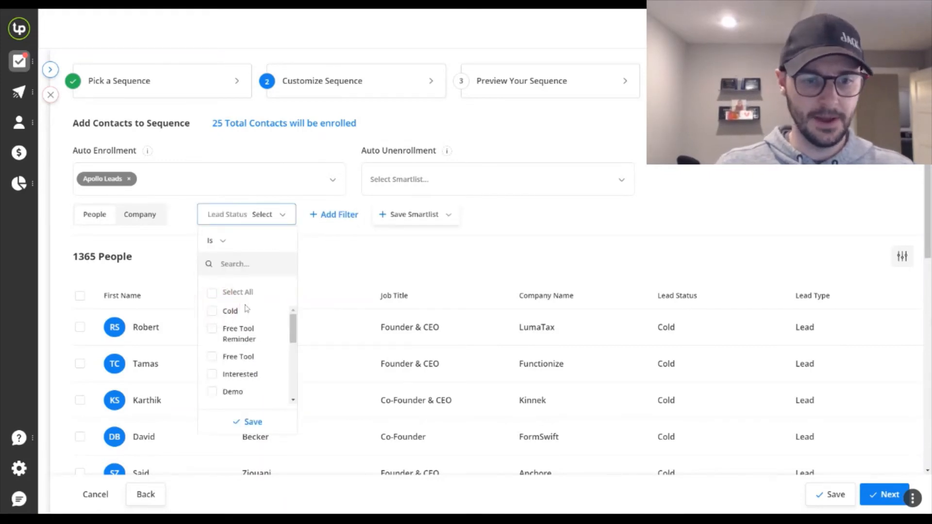
{"action": "left_click_drag", "start_coordinate": [295, 320], "coordinate": [297, 371]}
{"action": "scroll", "coordinate": [252, 334], "scroll_direction": "up", "scroll_amount": 4}
{"action": "left_click", "coordinate": [213, 311]}
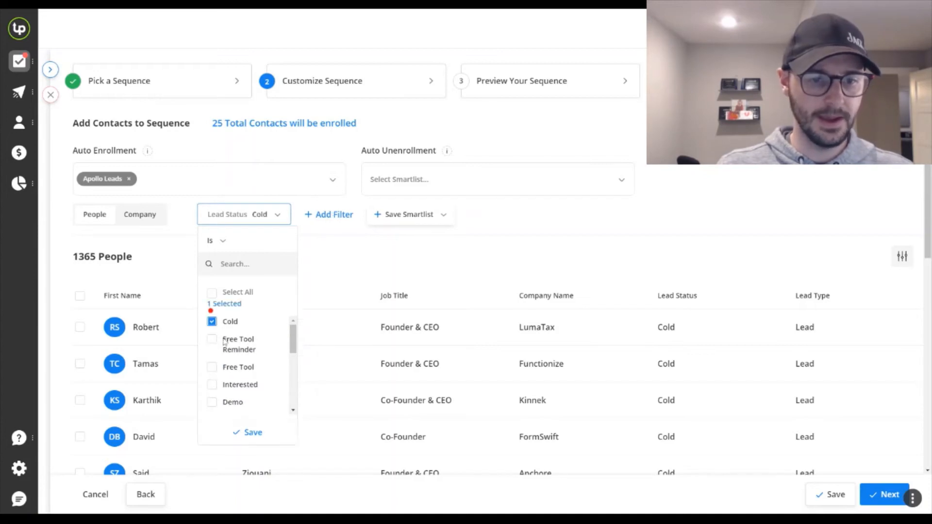
{"action": "left_click", "coordinate": [240, 432]}
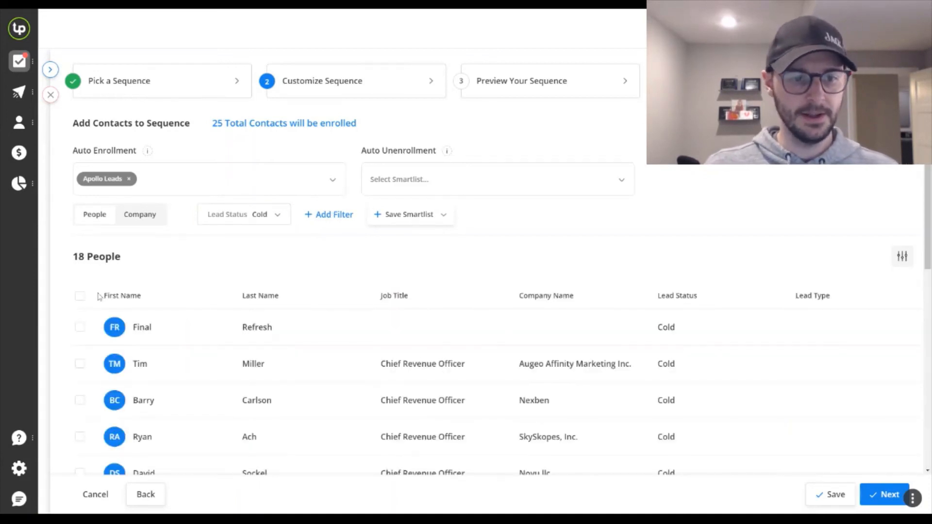
- Select all the filtered cold leads, add them to the sequence and check the enrollment total
{"action": "left_click", "coordinate": [80, 296]}
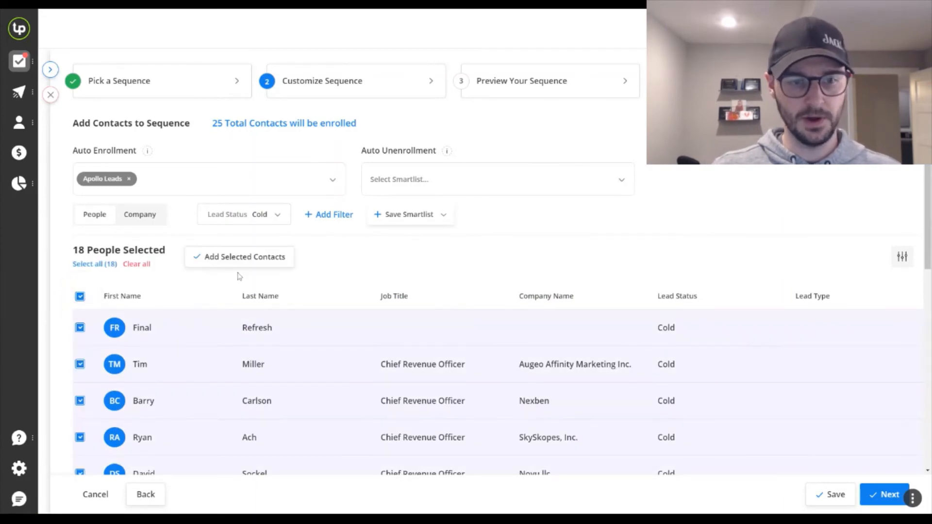
{"action": "left_click", "coordinate": [223, 262]}
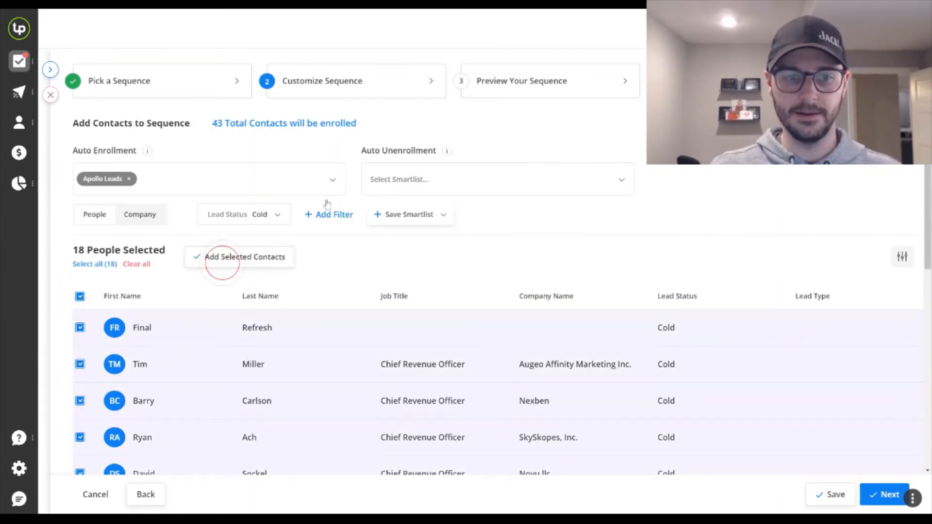
{"action": "left_click_drag", "start_coordinate": [215, 127], "coordinate": [375, 124]}
{"action": "left_click", "coordinate": [391, 120]}
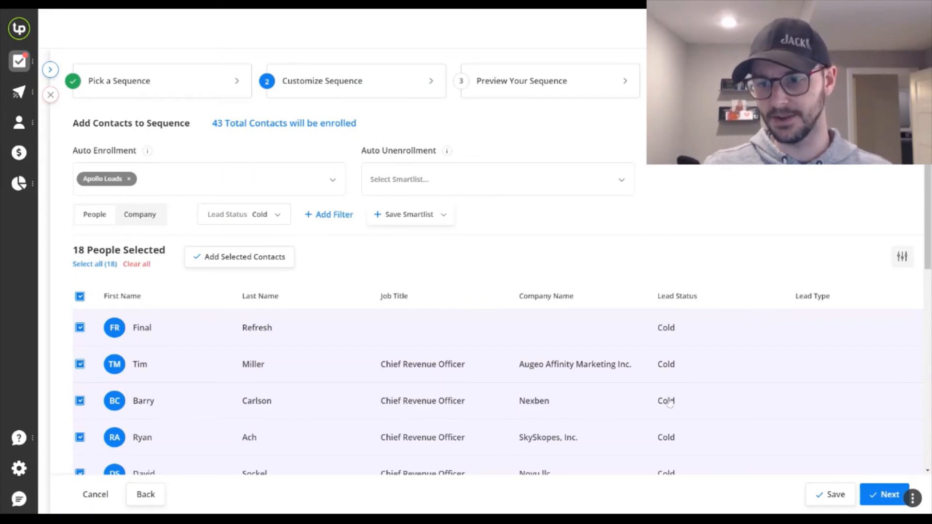
- Advance to the sequence preview and review the step 1 email, the sequence settings and the added contacts
{"action": "left_click", "coordinate": [873, 496]}
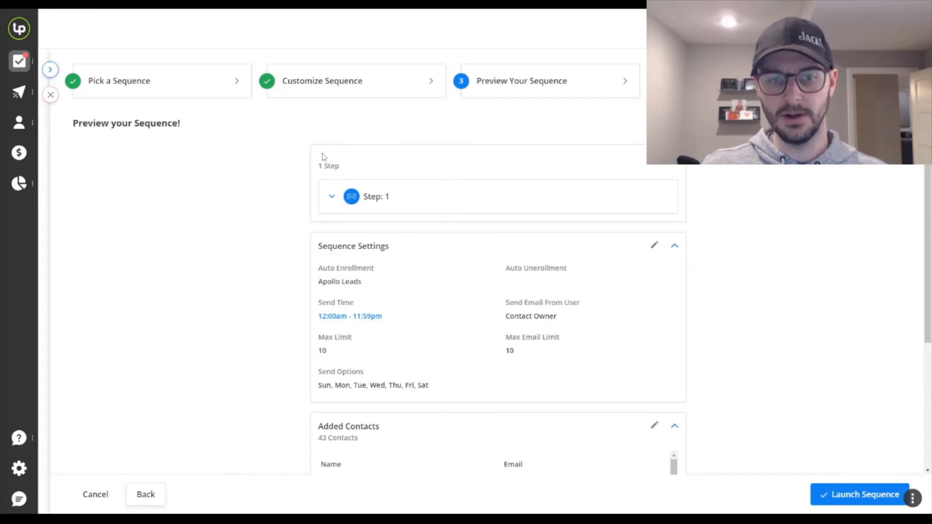
{"action": "left_click", "coordinate": [391, 199]}
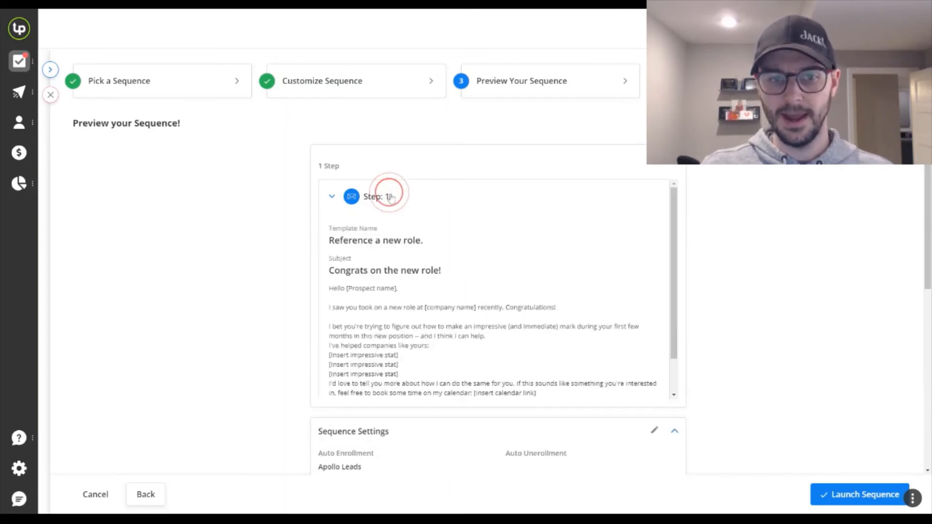
{"action": "left_click", "coordinate": [391, 198]}
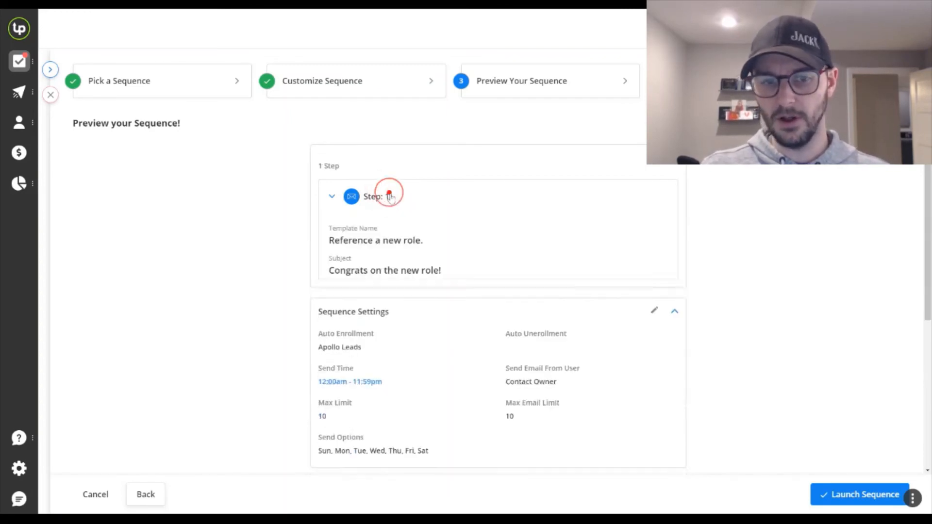
{"action": "scroll", "coordinate": [575, 207], "scroll_direction": "down", "scroll_amount": 1}
{"action": "scroll", "coordinate": [469, 324], "scroll_direction": "down", "scroll_amount": 3}
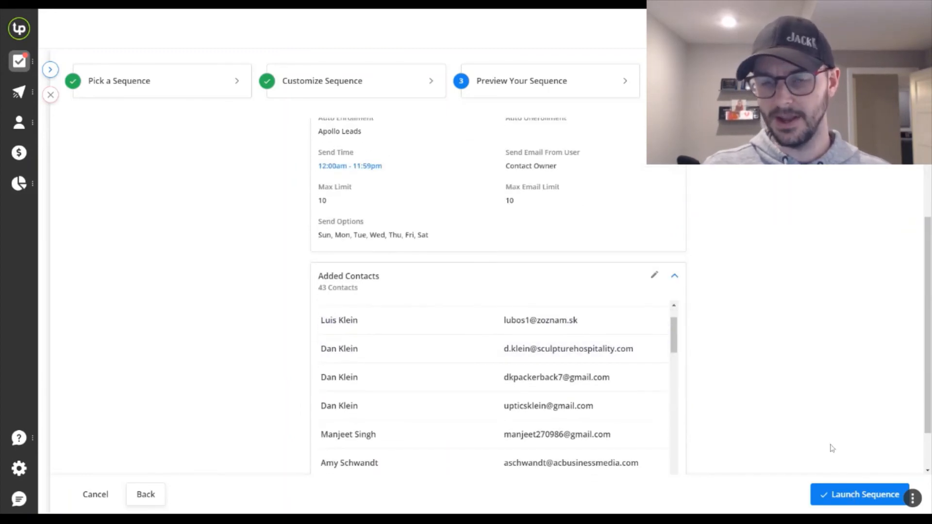
{"action": "scroll", "coordinate": [773, 329], "scroll_direction": "up", "scroll_amount": 3}
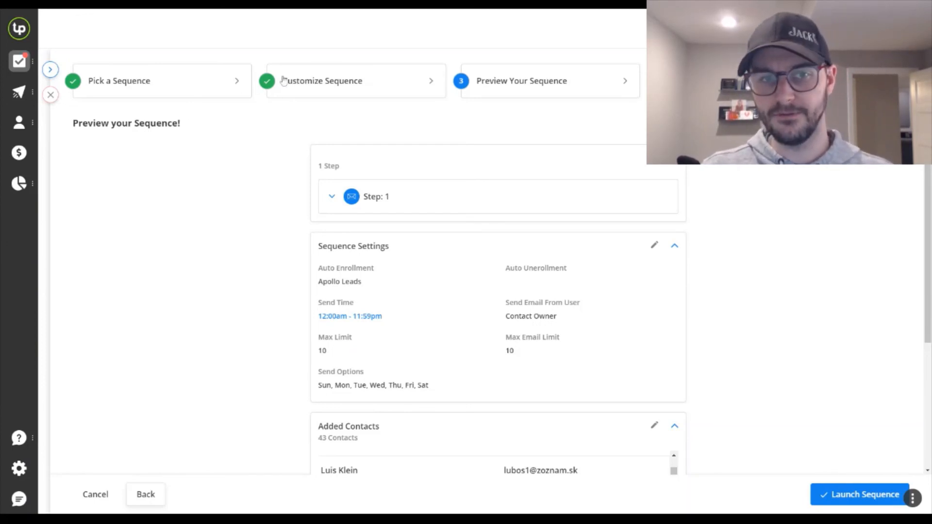
- Return from the preview to the page for adding sequence steps
{"action": "left_click", "coordinate": [174, 82]}
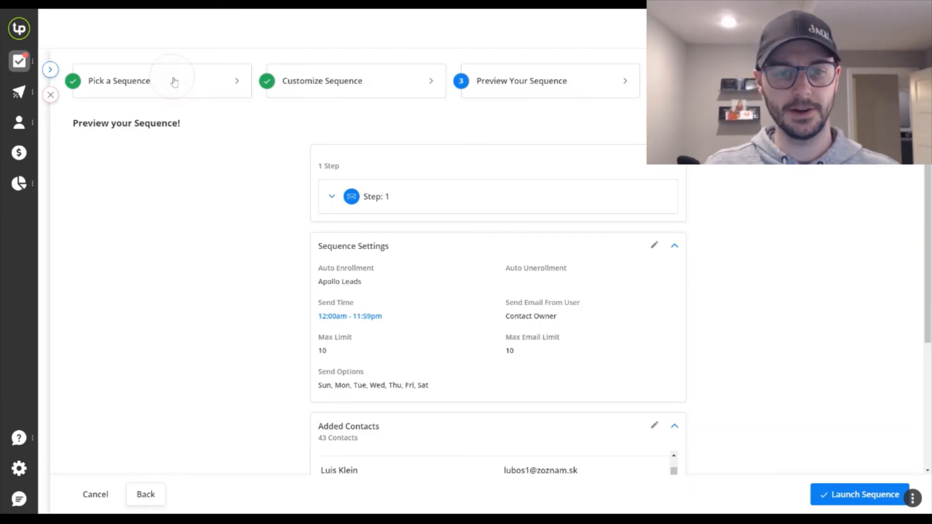
{"action": "left_click", "coordinate": [152, 495]}
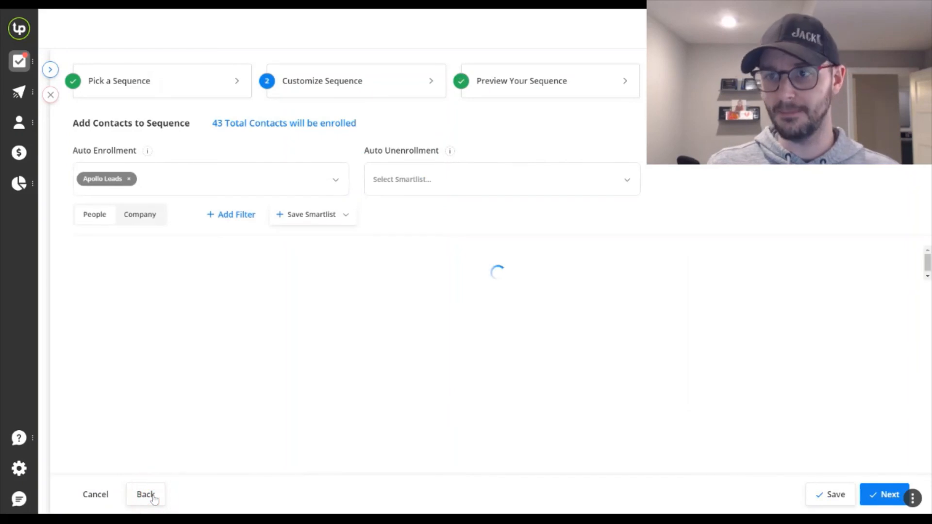
{"action": "left_click", "coordinate": [153, 495]}
{"action": "left_click", "coordinate": [153, 496]}
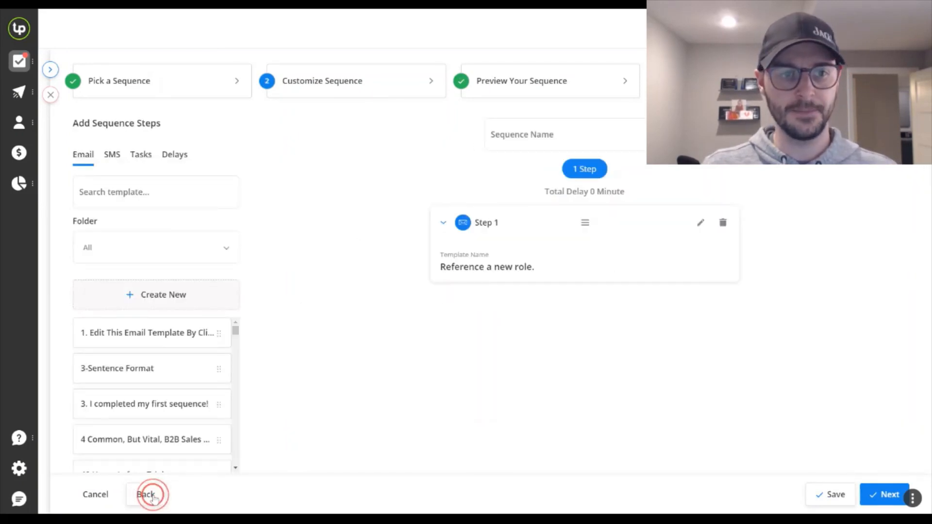